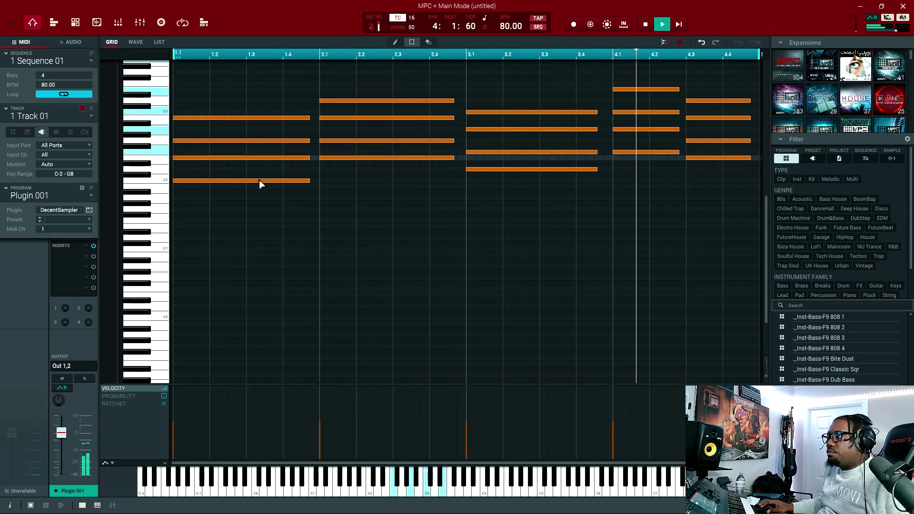
Duplicate the lowest note of every chord one octave down to add a bass layer
left_click_drag(271, 183, 320, 179)
left_click_drag(424, 198, 398, 159)
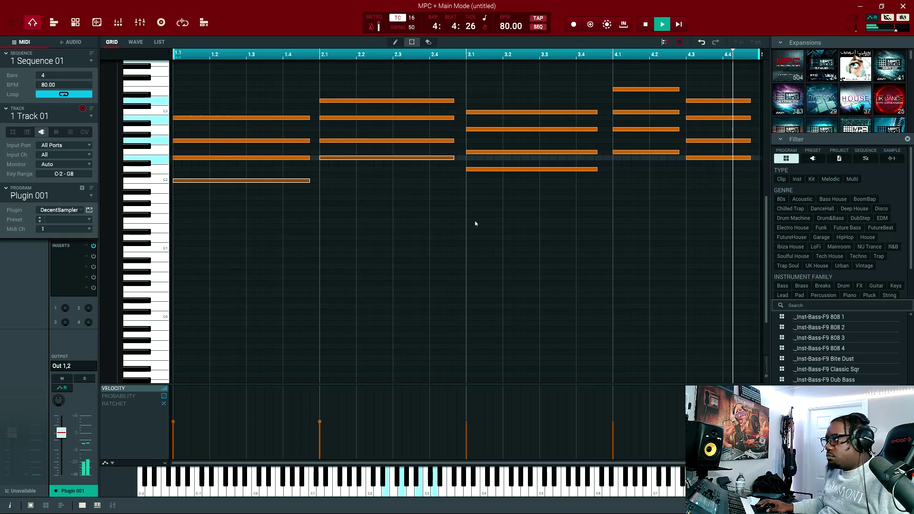
left_click_drag(476, 219, 532, 169)
left_click_drag(678, 192, 671, 151)
left_click_drag(679, 191, 693, 154)
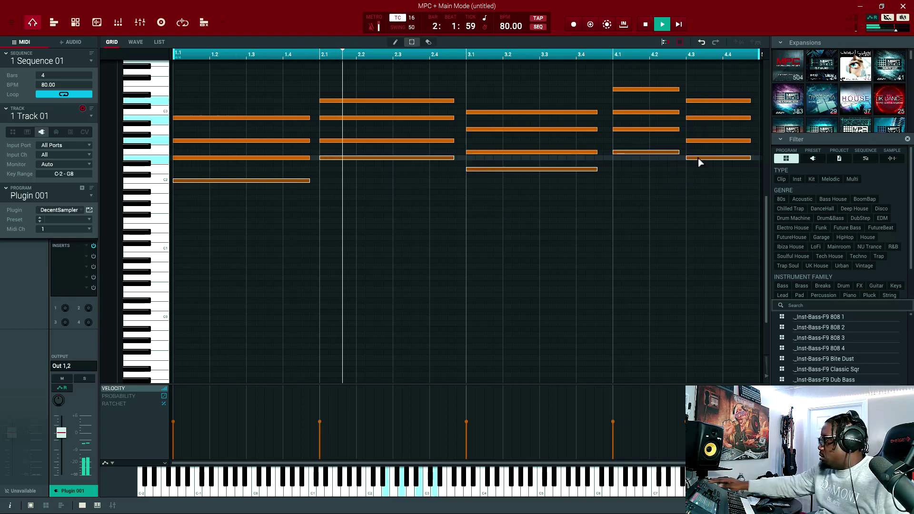
key("shift")
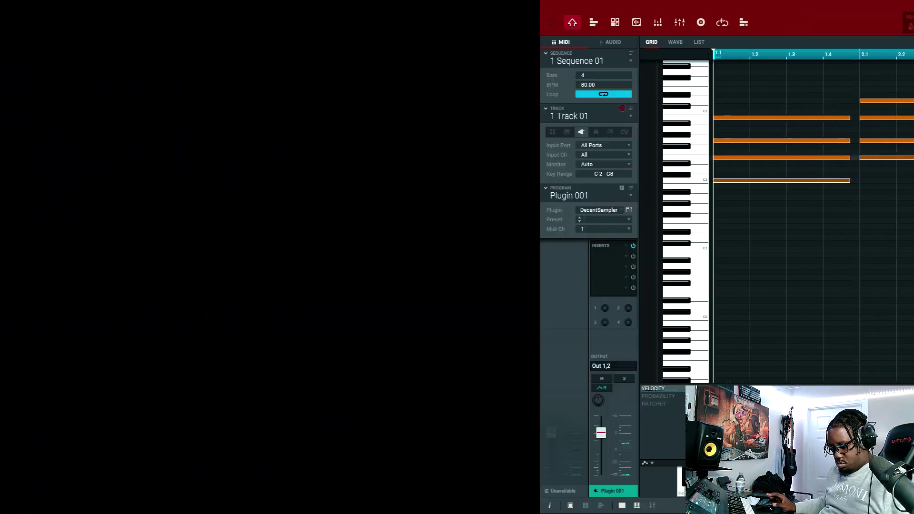
key("shift+Down")
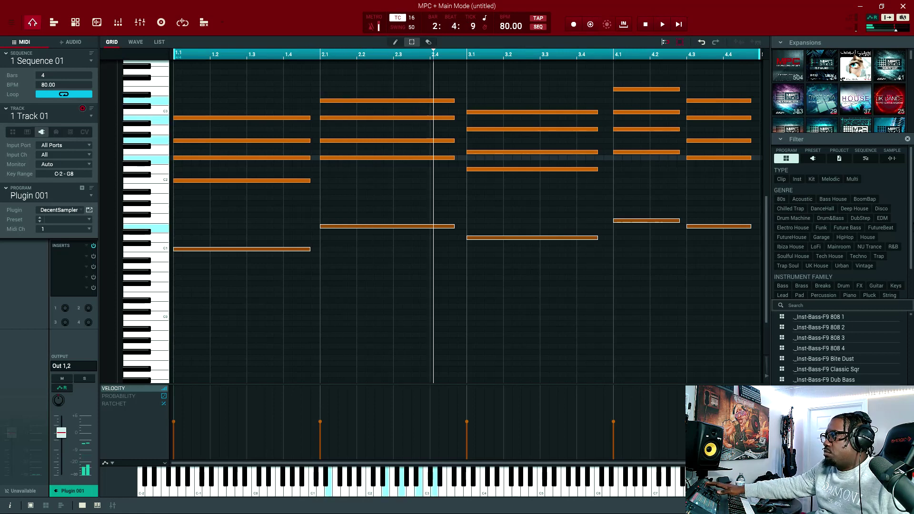
Add the chords' root notes two octaves up and trim their starts so they play only in each chord's second half
scroll(439, 210, "up", 3)
key("space")
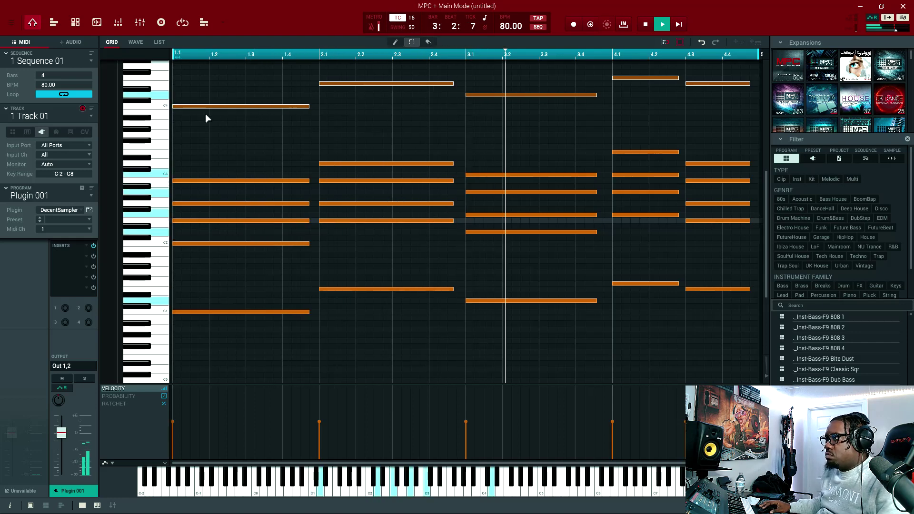
left_click_drag(175, 108, 246, 109)
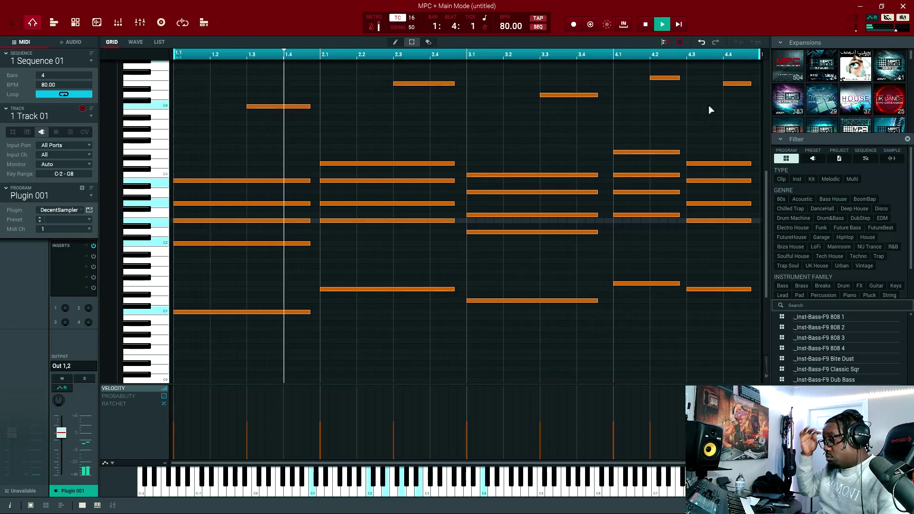
Transpose all notes in the sequence up one octave
key("ctrl+a")
key("shift+Up")
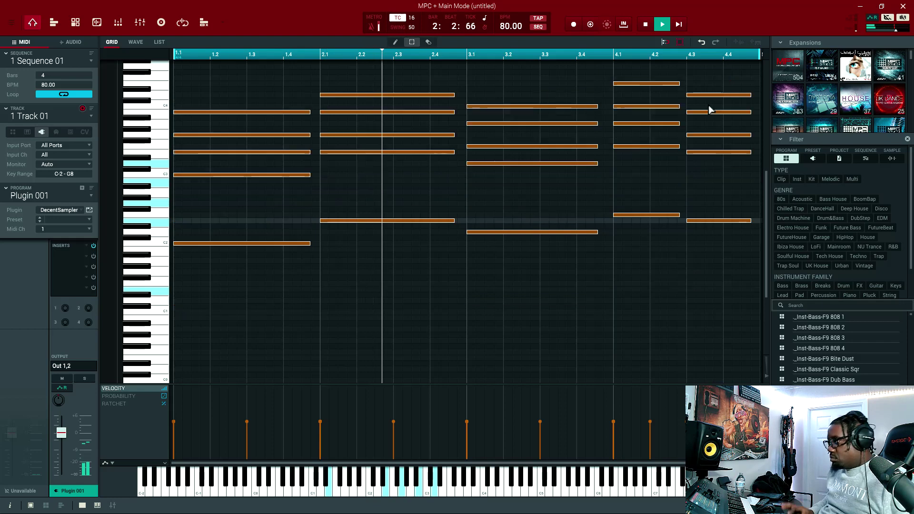
scroll(495, 283, "up", 1)
scroll(495, 283, "up", 3)
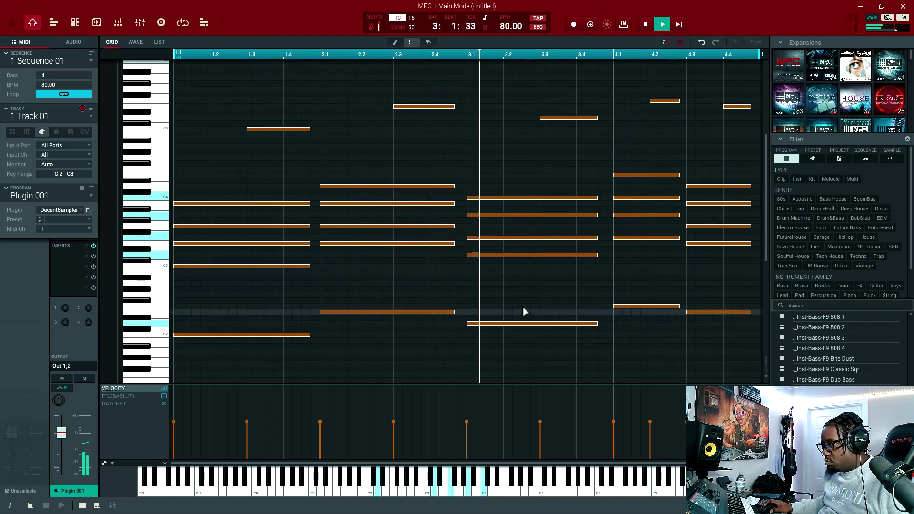
scroll(532, 309, "up", 1)
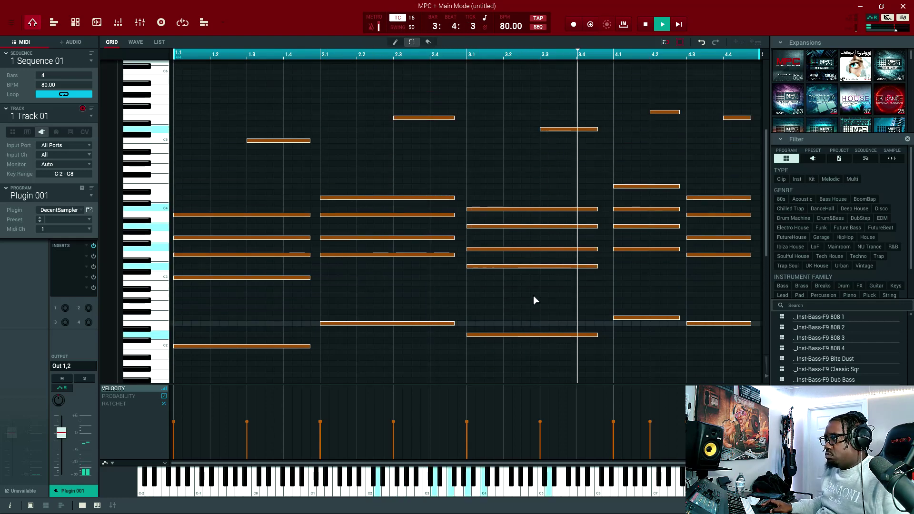
Insert FabFilter Pro-Q 3 on the piano track and raise the chord's top note from beat 2.2 by two semitones
left_click(77, 257)
scroll(393, 176, "down", 2)
mouse_move(453, 169)
left_mouse_down()
mouse_move(393, 176)
mouse_move(462, 176)
left_mouse_up()
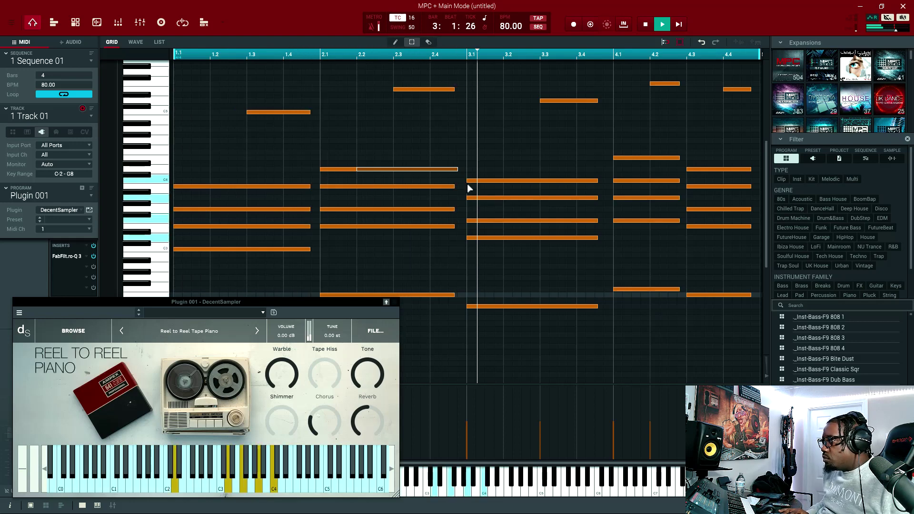
key("Up")
key("Up")
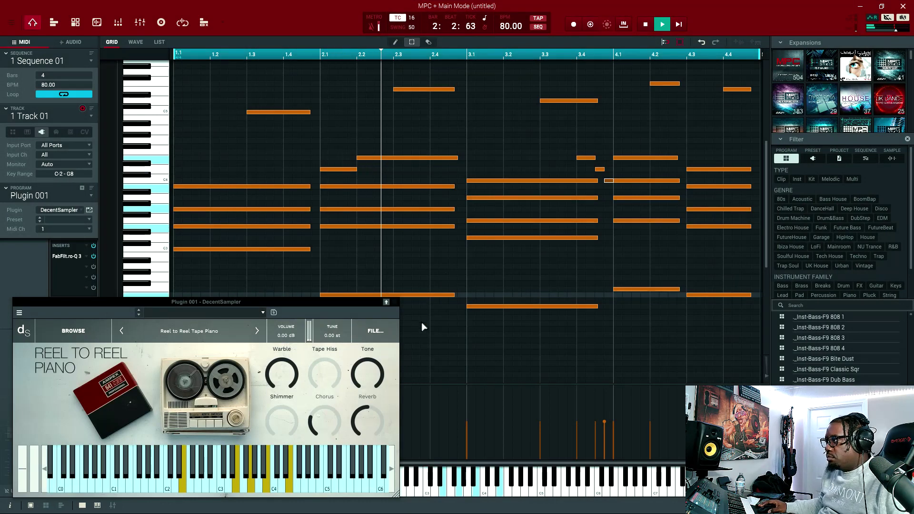
Humanize the timing and velocities of the piano notes
scroll(475, 316, "down", 3)
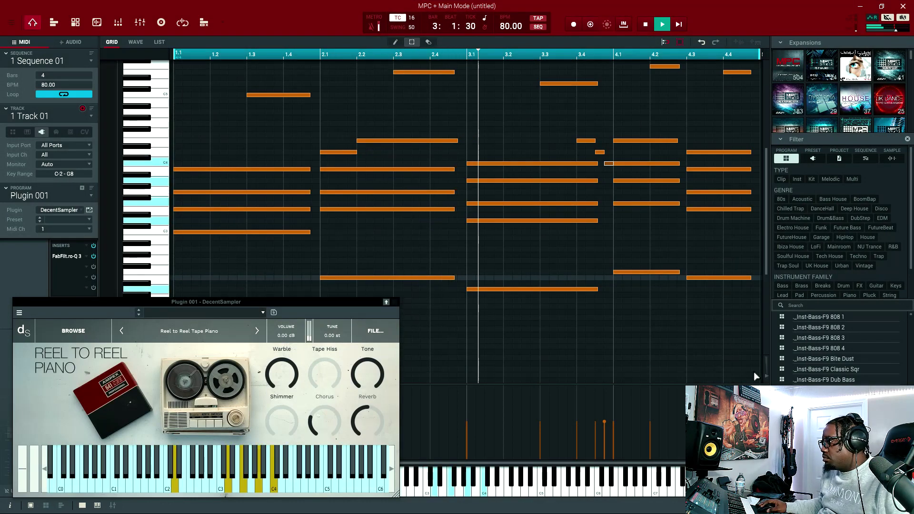
scroll(664, 326, "down", 3)
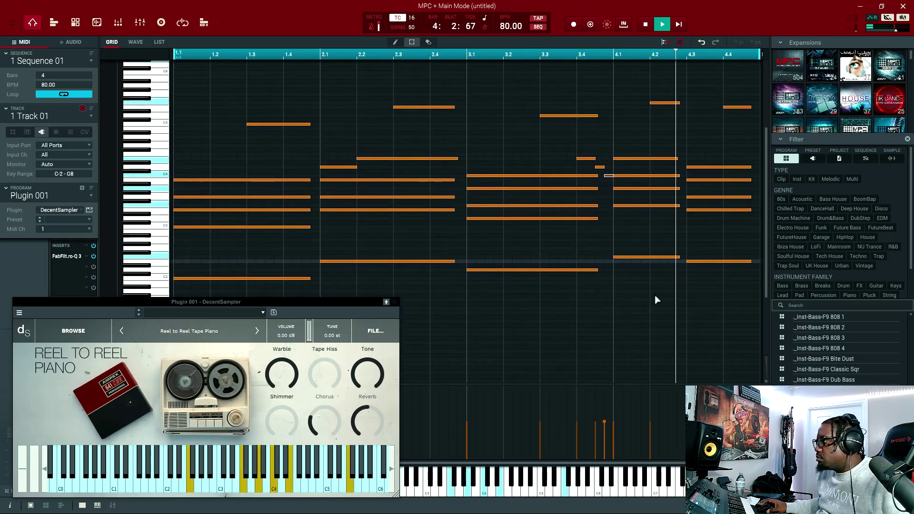
left_click(482, 363)
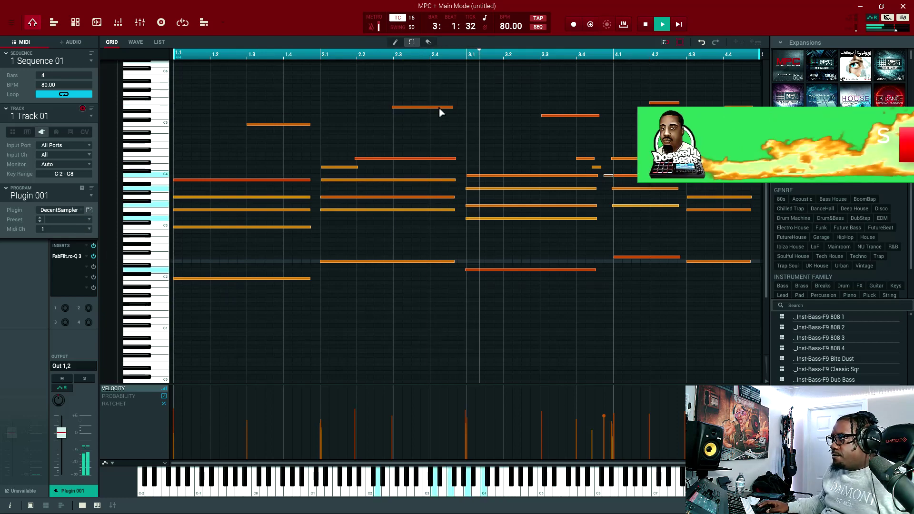
Stop playback, set the sequence tempo to 87 BPM and play the loop again
key("space")
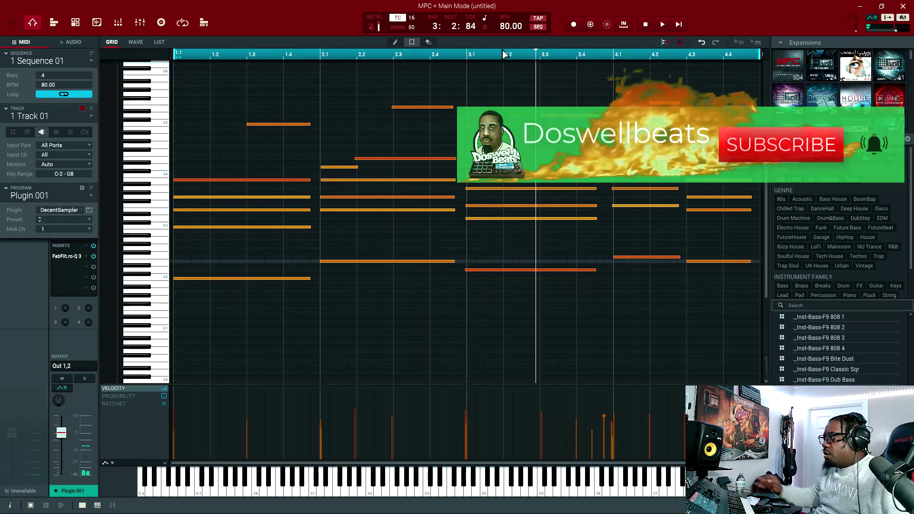
left_click(512, 26)
type("87")
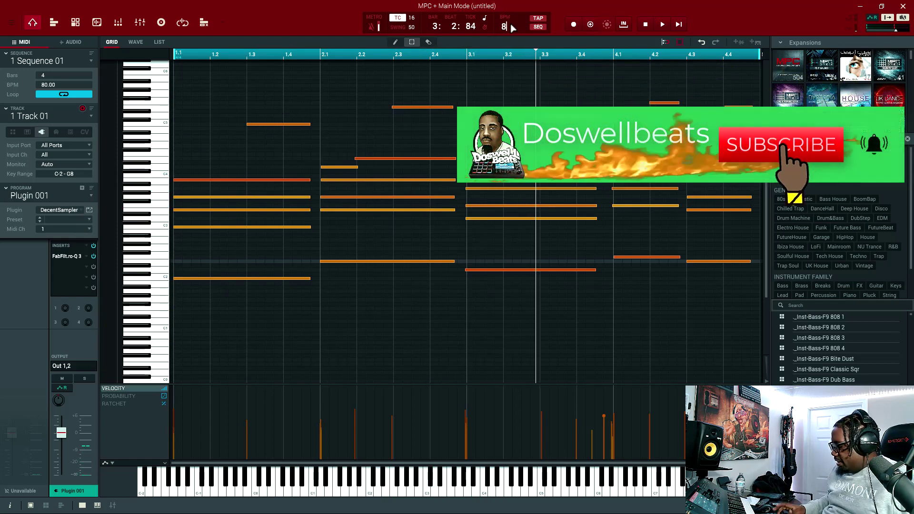
key("Return")
key("space")
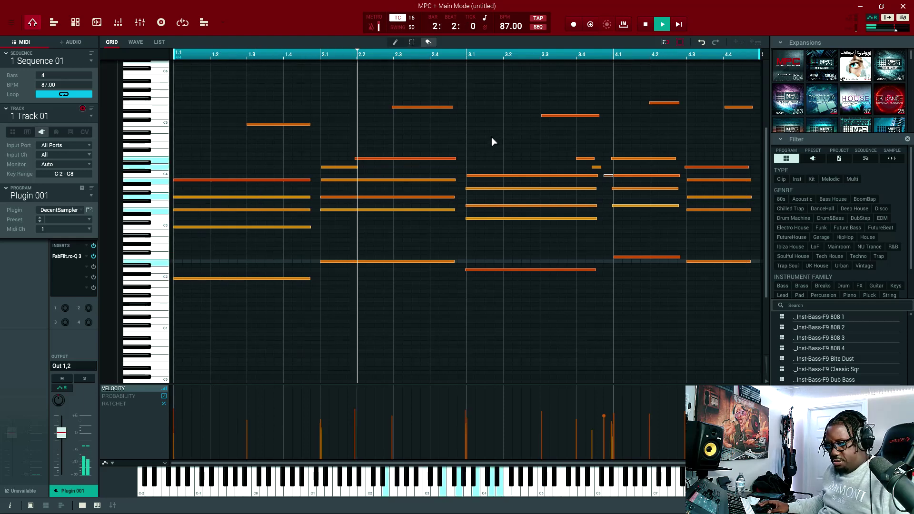
Copy all piano notes to Track 02 and load the OPx-4 synth into its plugin program
key("ctrl+a")
key("s")
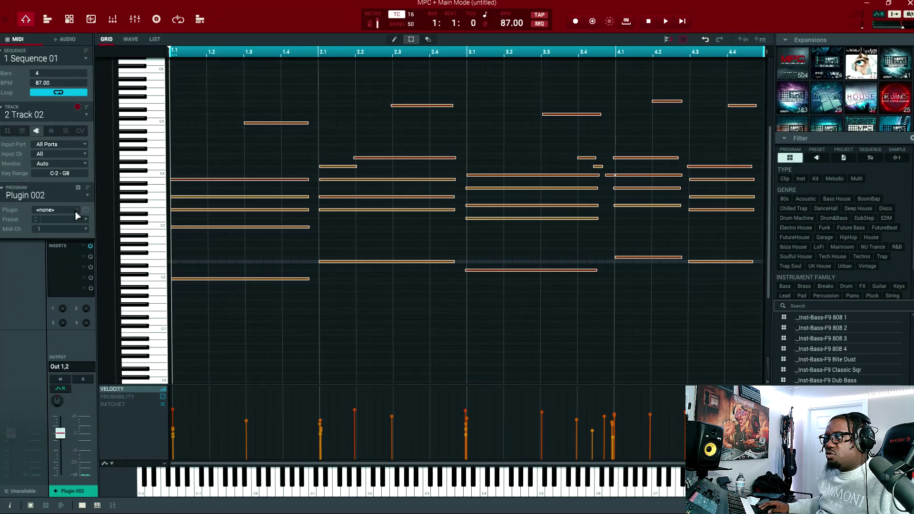
left_click(78, 211)
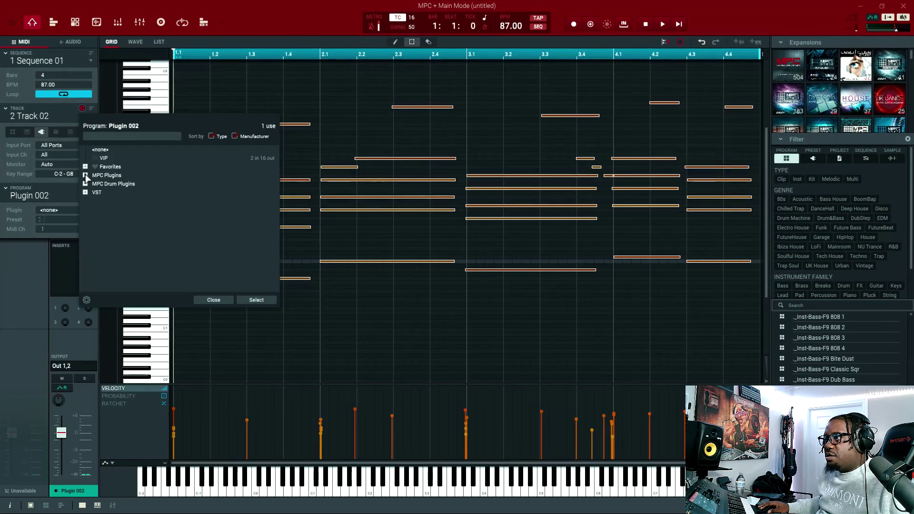
left_click(85, 167)
double_click(115, 175)
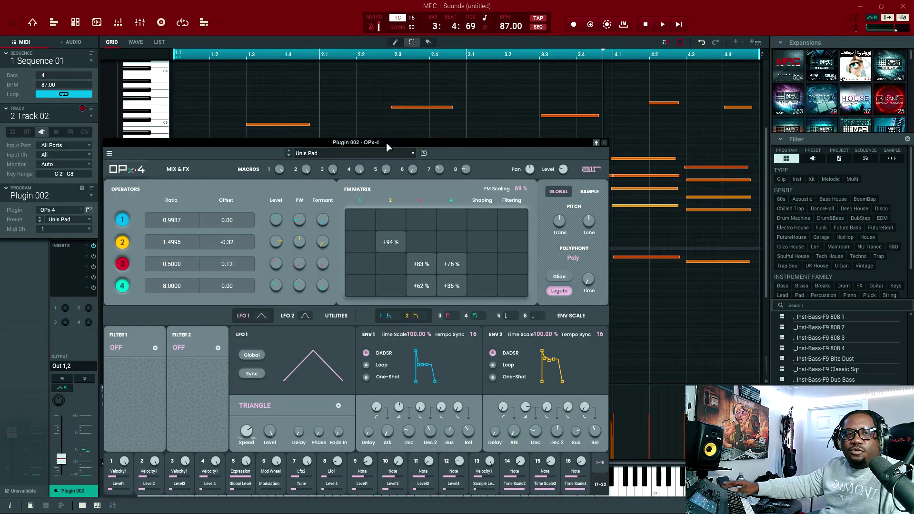
Raise Track 02's level slightly and choose the Aeolian Pad preset in OPx-4
left_click_drag(61, 458, 64, 455)
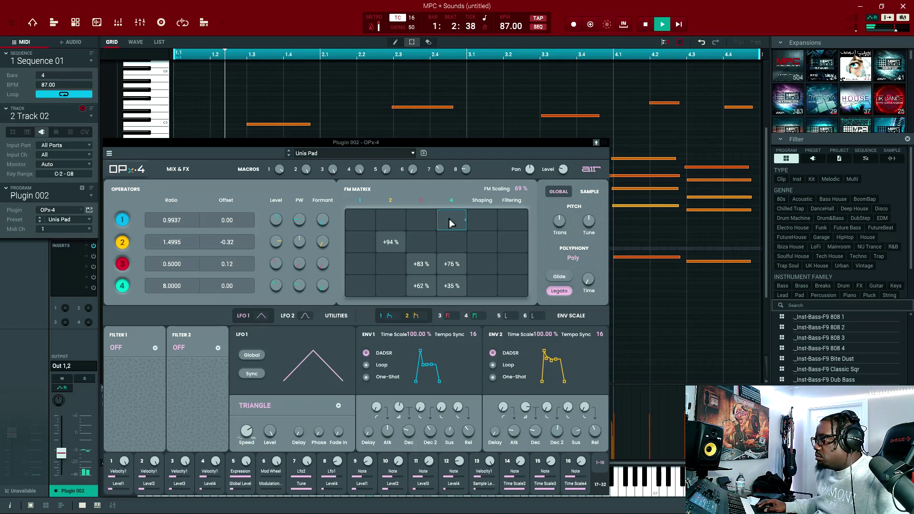
left_click(89, 211)
left_click(89, 211)
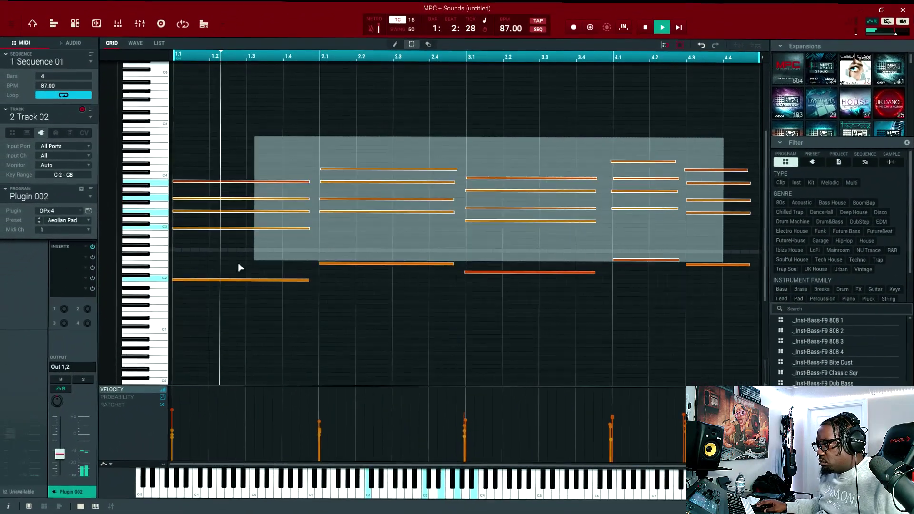
Try deleting the pad's upper notes and setting Track 02's level to -1.44 dB, and undo the edits
key("Delete")
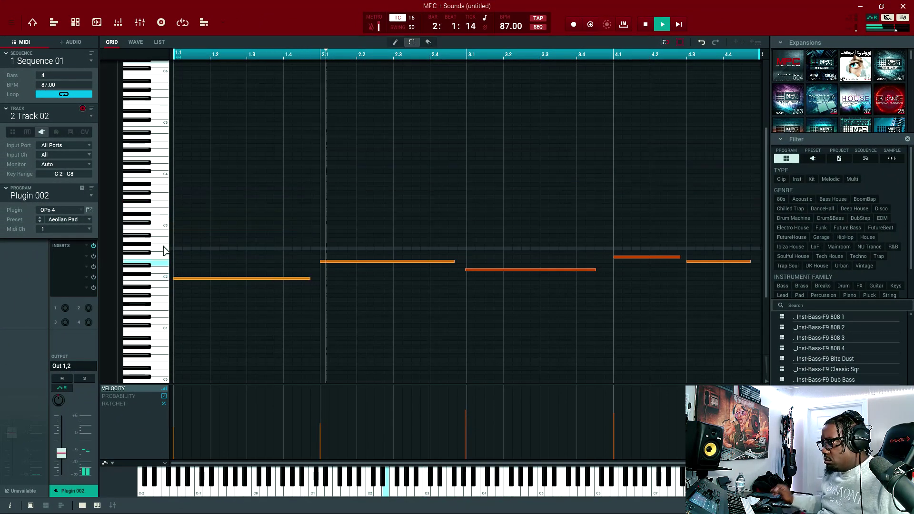
left_click_drag(71, 460, 65, 440)
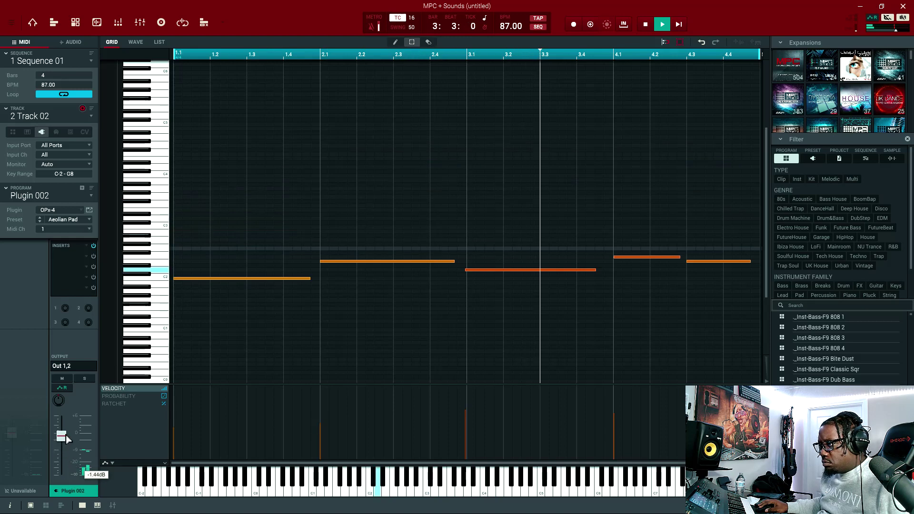
key("ctrl+z")
key("ctrl+z")
Insert FabFilter Pro-Q 3 as an effect on the Track 02 pad
left_click(67, 256)
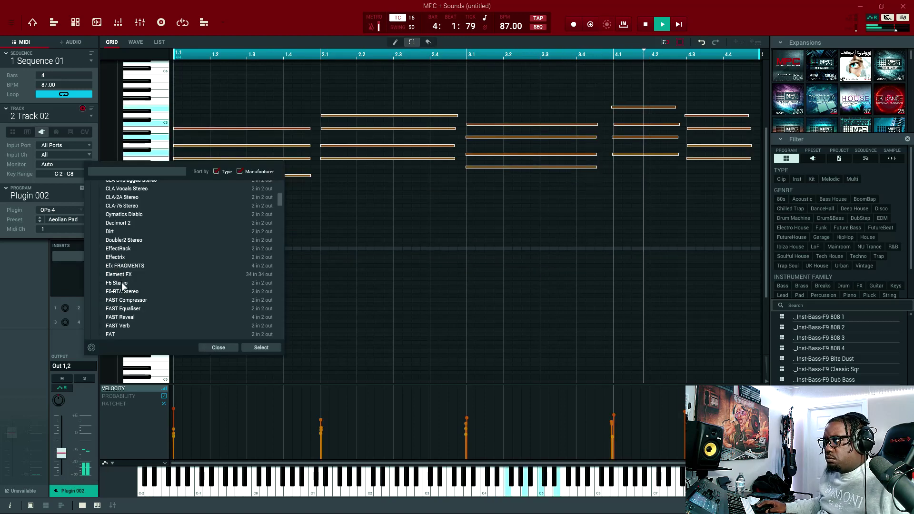
scroll(126, 248, "down", 4)
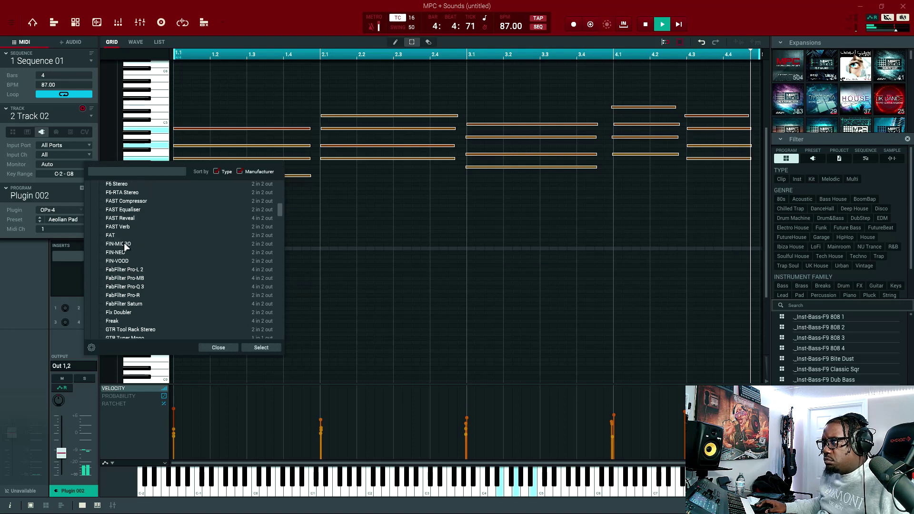
double_click(139, 287)
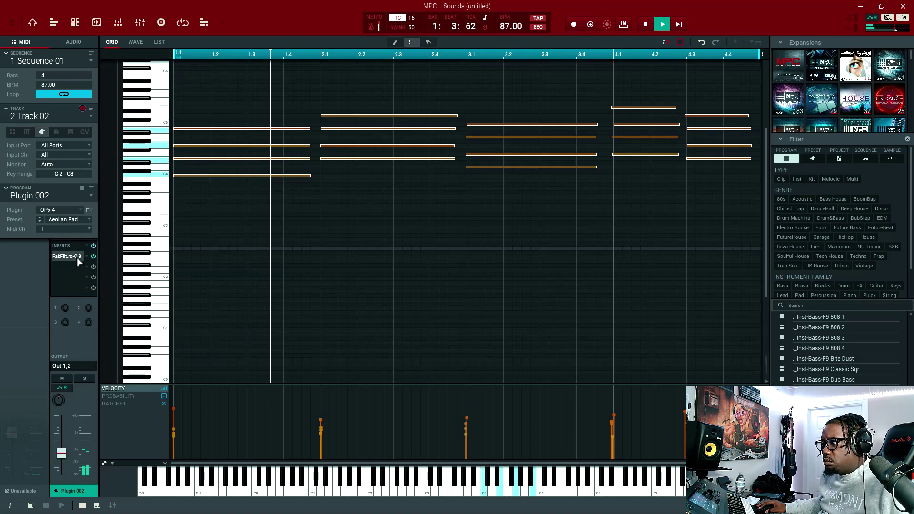
Band-limit the pad with a low cut and a 30 dB/oct high cut at about 2.4 kHz, and lower Track 02's level slightly
left_click(513, 135)
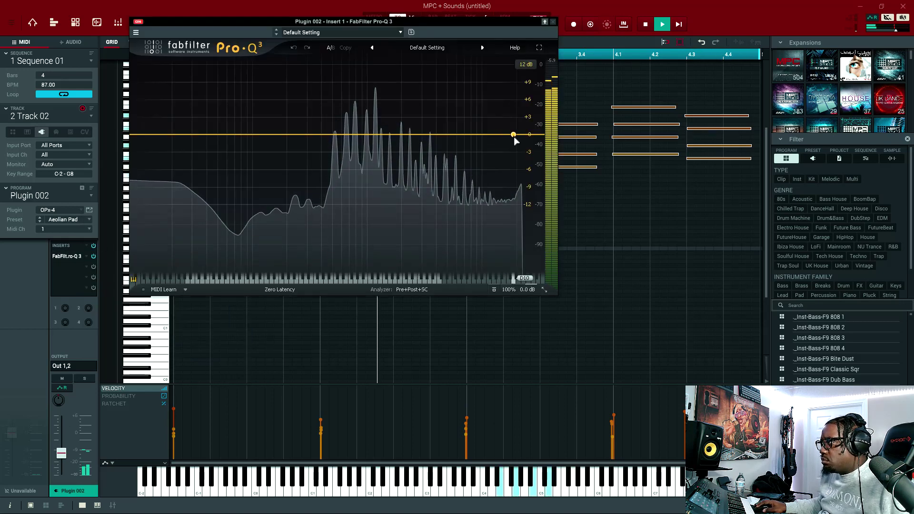
left_click_drag(513, 136, 412, 149)
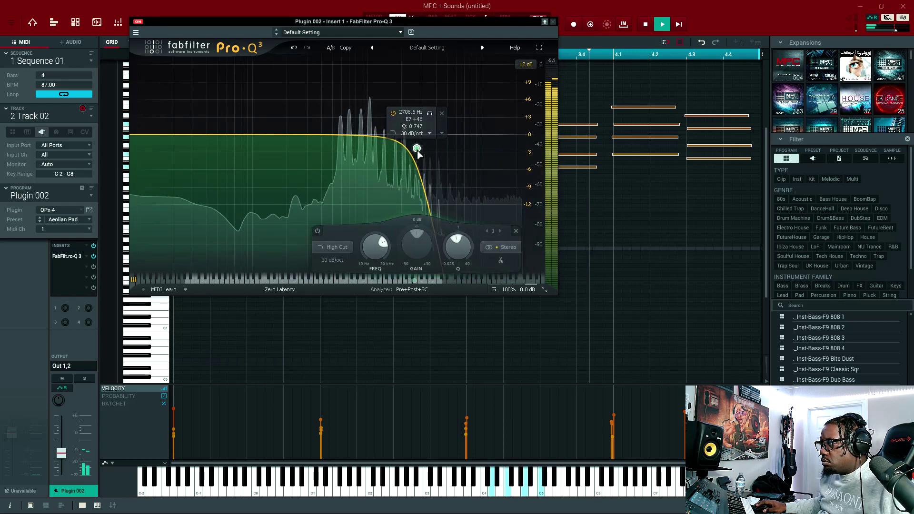
left_click(344, 151)
mouse_move(343, 151)
left_mouse_down()
mouse_move(344, 184)
mouse_move(335, 139)
left_mouse_up()
left_click_drag(423, 149, 408, 149)
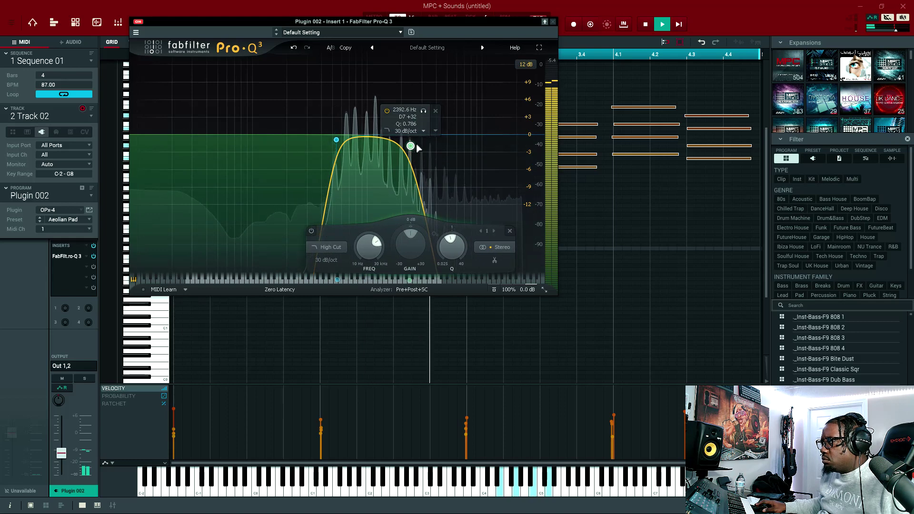
left_click_drag(62, 453, 65, 459)
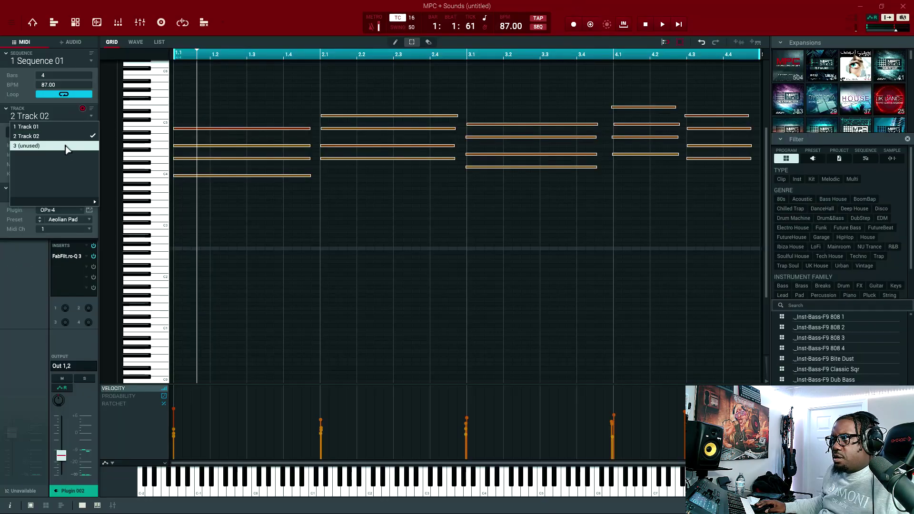
Switch to unused track 3, add a new plugin program and open its instrument list
left_click(67, 146)
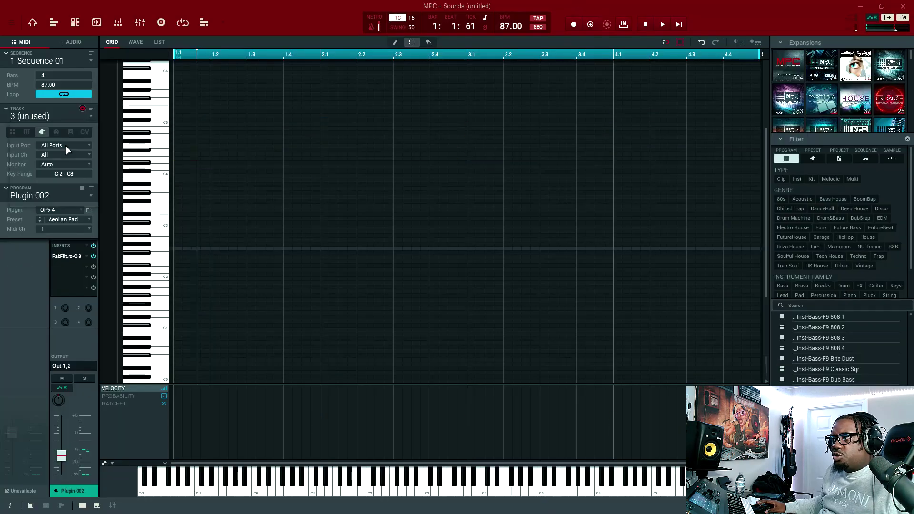
left_click(81, 189)
left_click(80, 211)
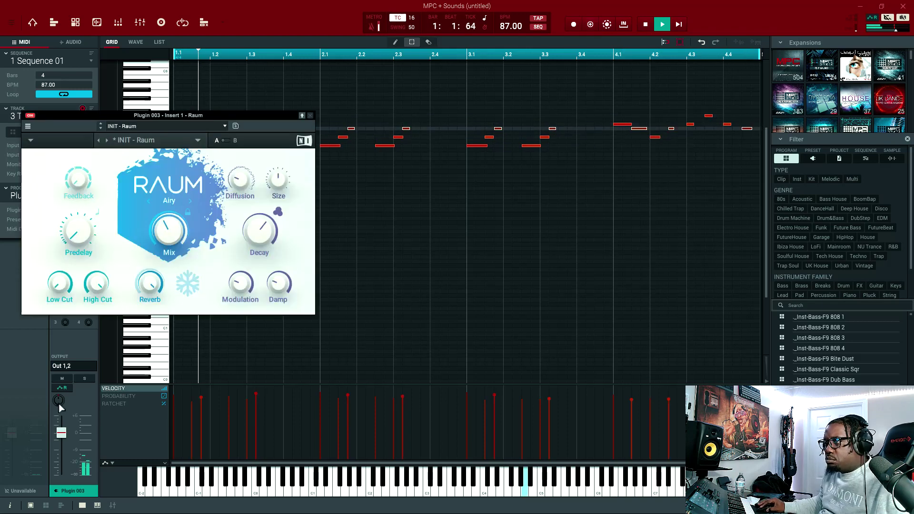
Lower Plugin 003's level to about -6.15 dB and set the Raum reverb mix to about 37.5%
left_click_drag(63, 449, 63, 451)
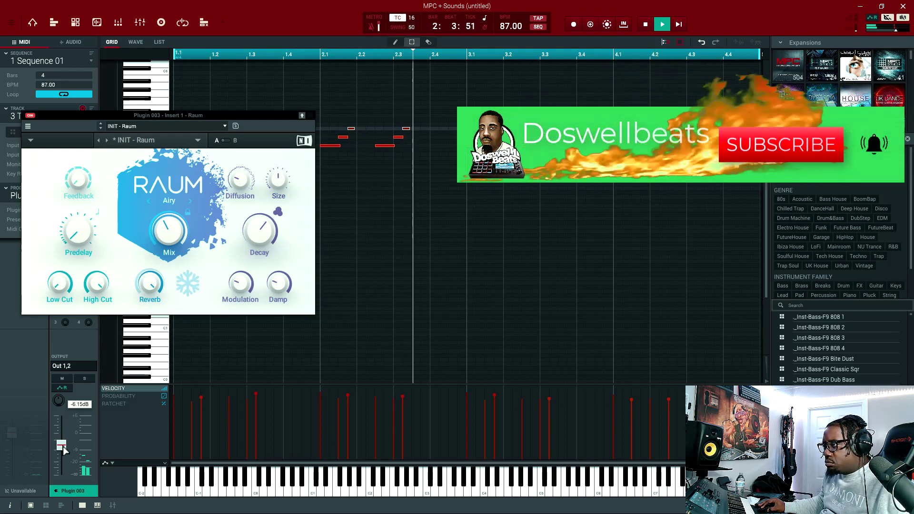
left_click_drag(168, 229, 167, 235)
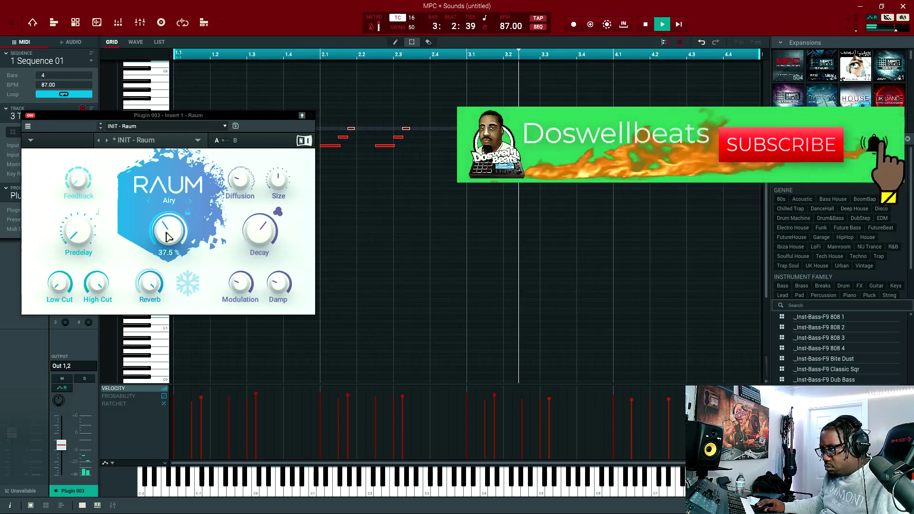
Lower Plugin 003's level to about -8.31 dB, close the Raum reverb and stop playback
left_click(73, 449)
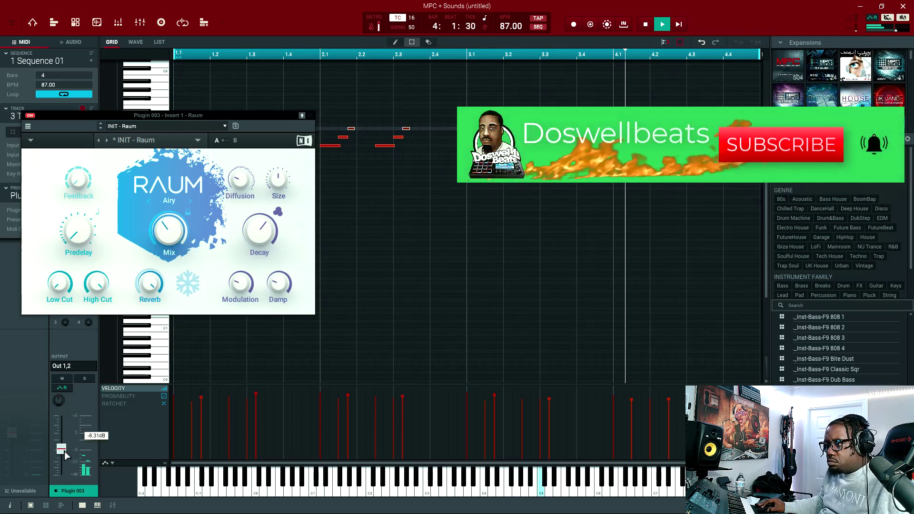
left_click(310, 117)
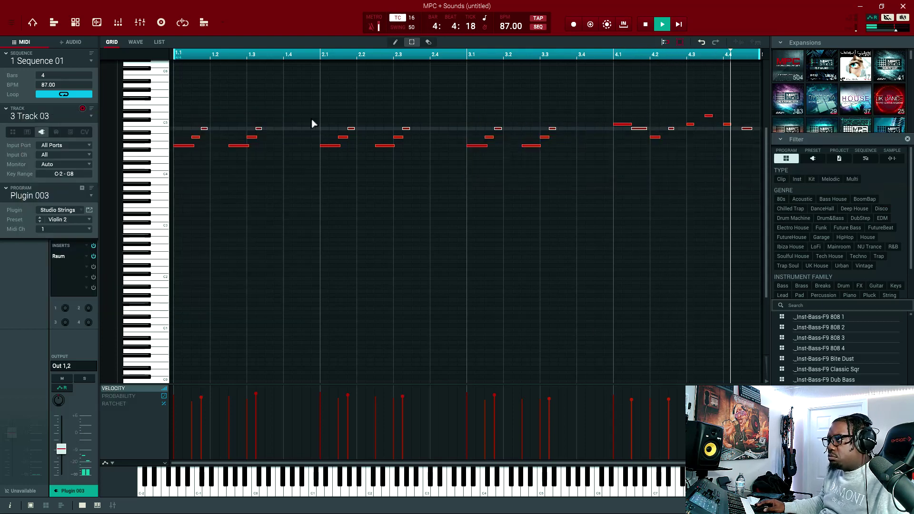
key("space")
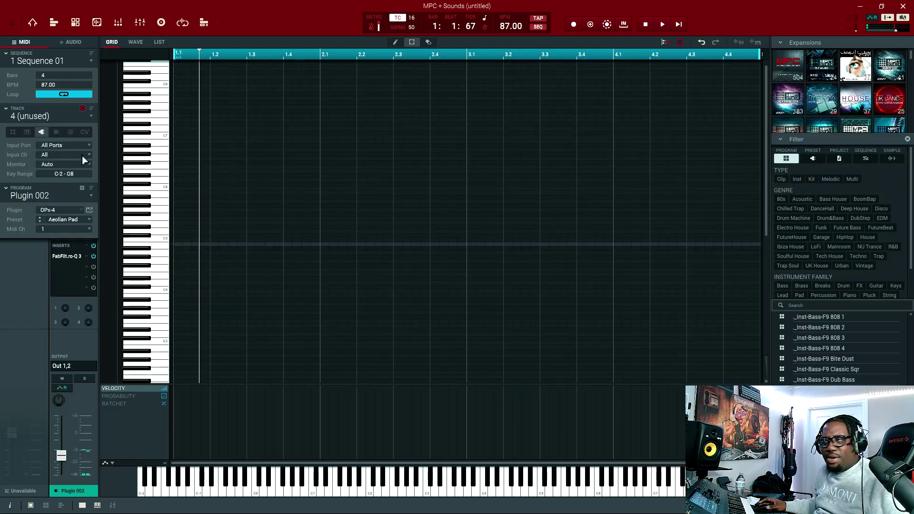
Insert Gatekeeper on the Track 04 bass and set Plugin 004's level to about -5.93 dB during playback
key("space")
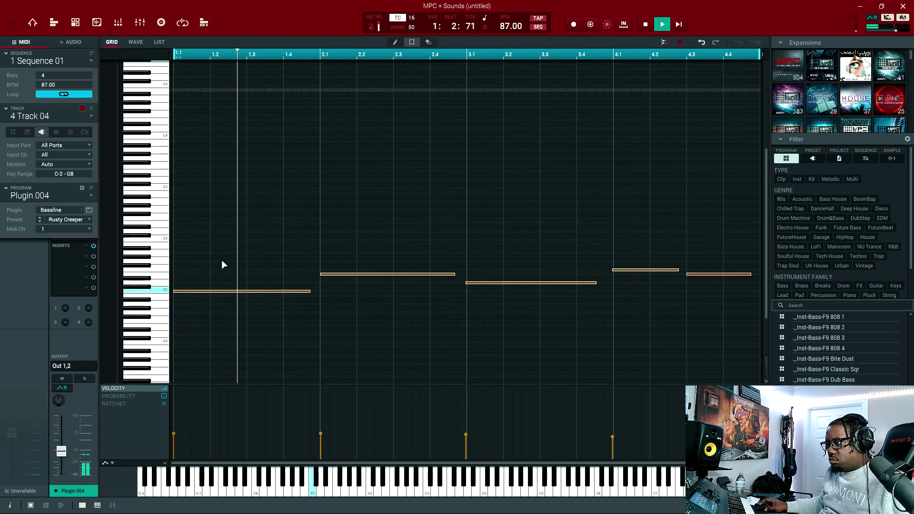
left_click(87, 260)
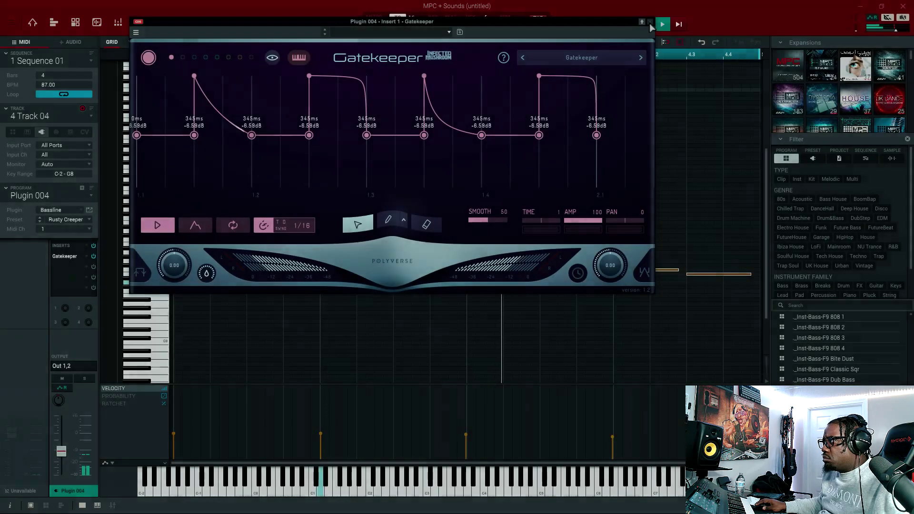
left_click(648, 21)
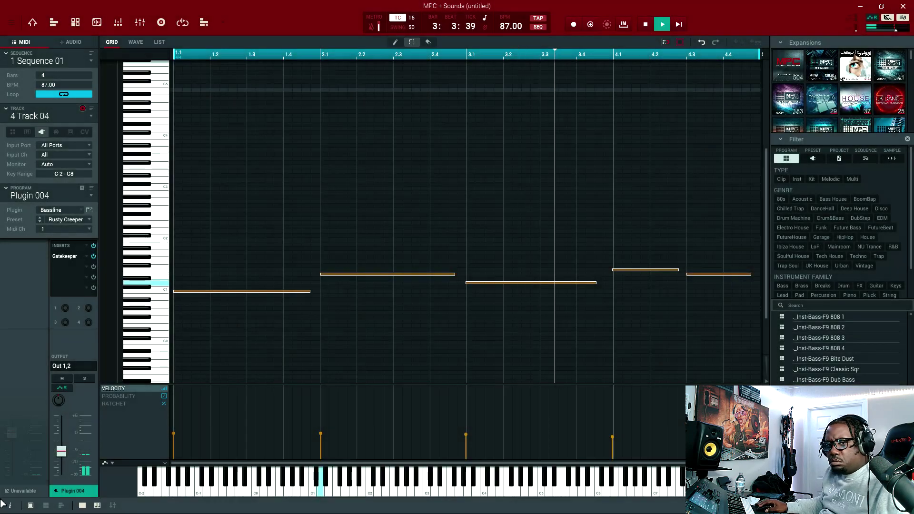
left_click_drag(61, 453, 64, 449)
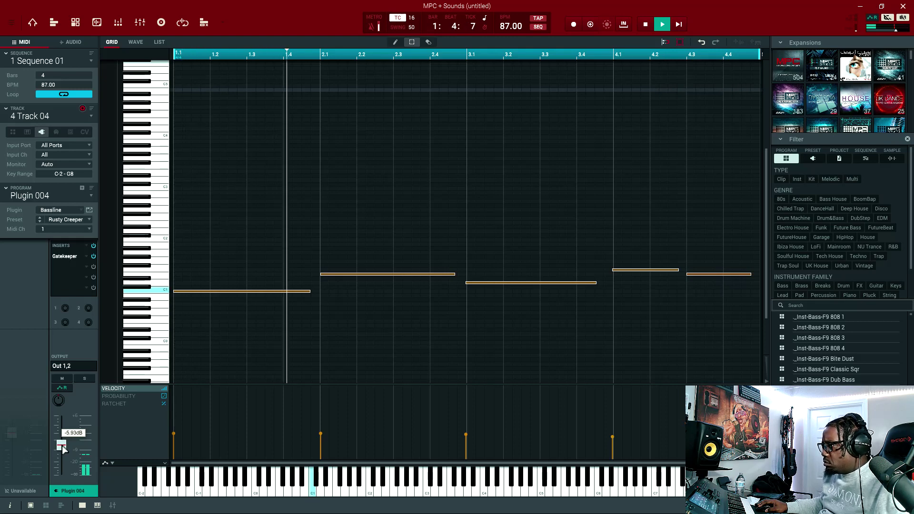
Band-limit the Track 04 bass in Pro-Q 3 with a 36 dB/oct low cut at about 61 Hz and a 36 dB/oct high cut above 725 Hz
left_click(526, 135)
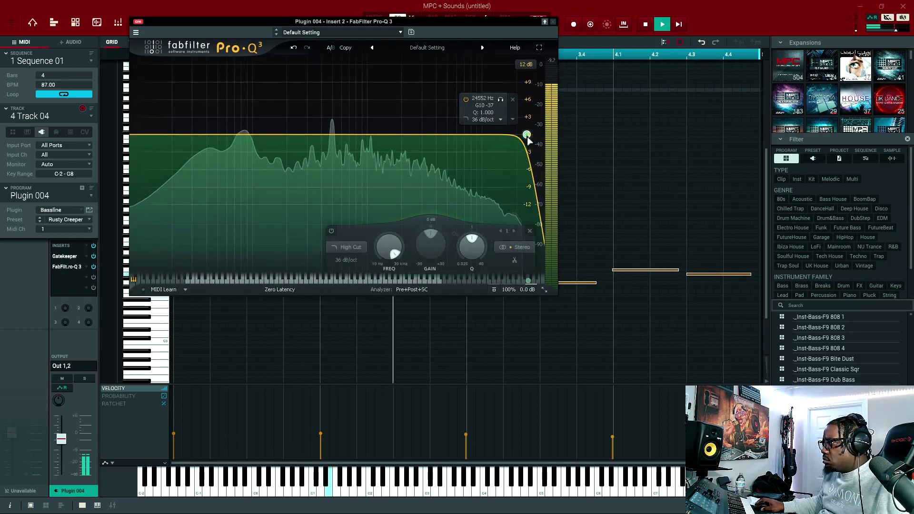
left_click_drag(528, 140, 352, 122)
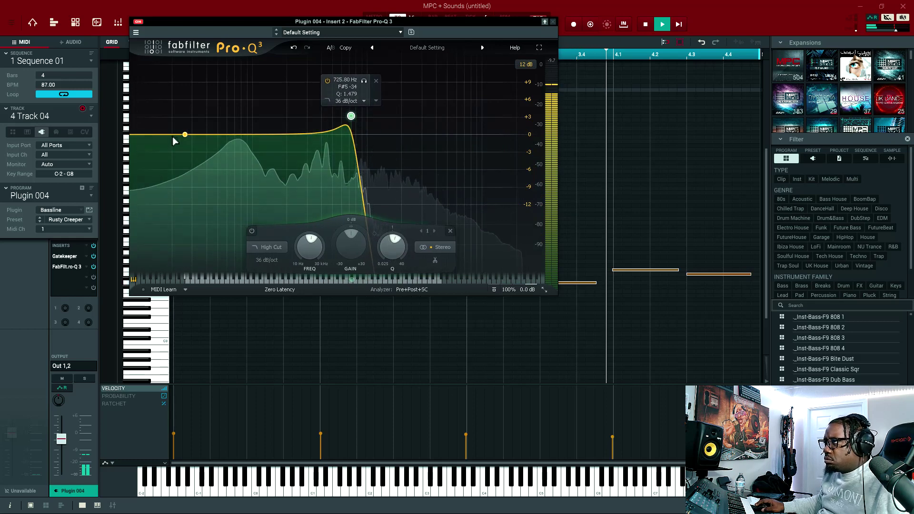
left_click(143, 138)
left_click_drag(144, 135, 231, 143)
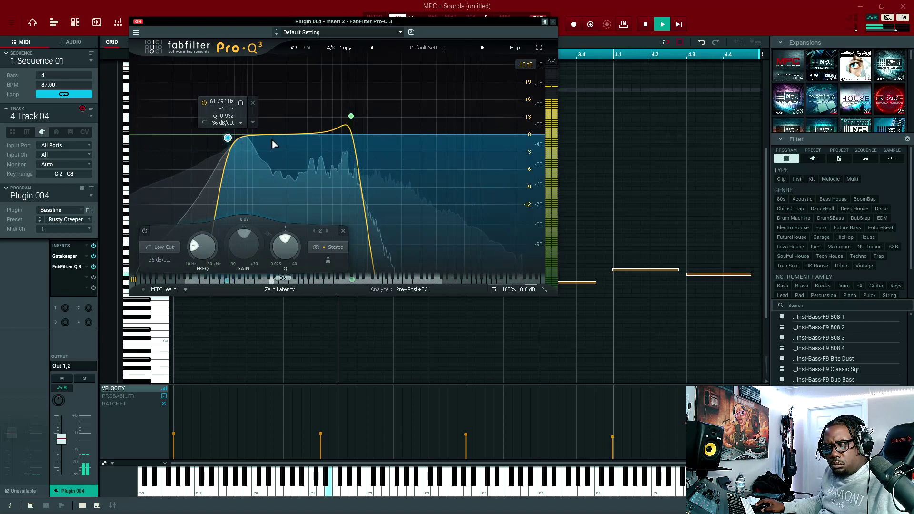
left_click_drag(353, 118, 386, 120)
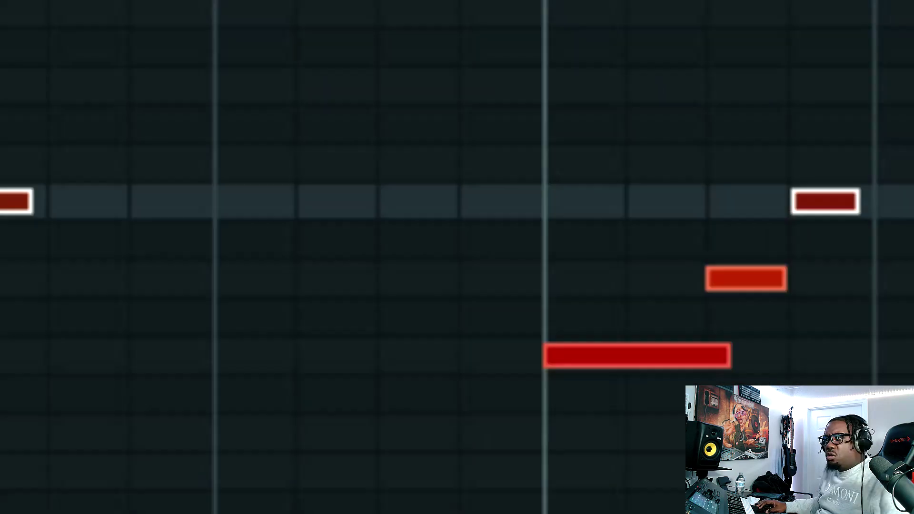
Switch to unused track 16 and add a new plugin program to it
mouse_move(75, 201)
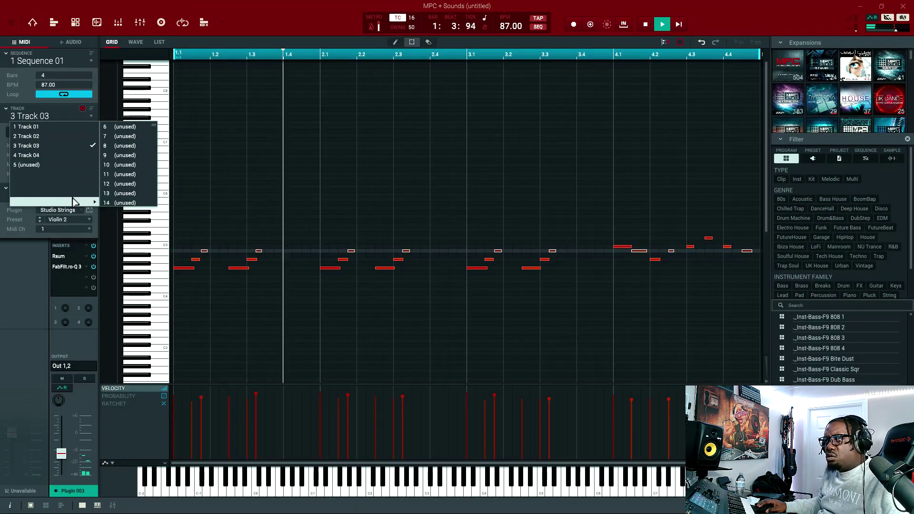
scroll(118, 199, "down", 1)
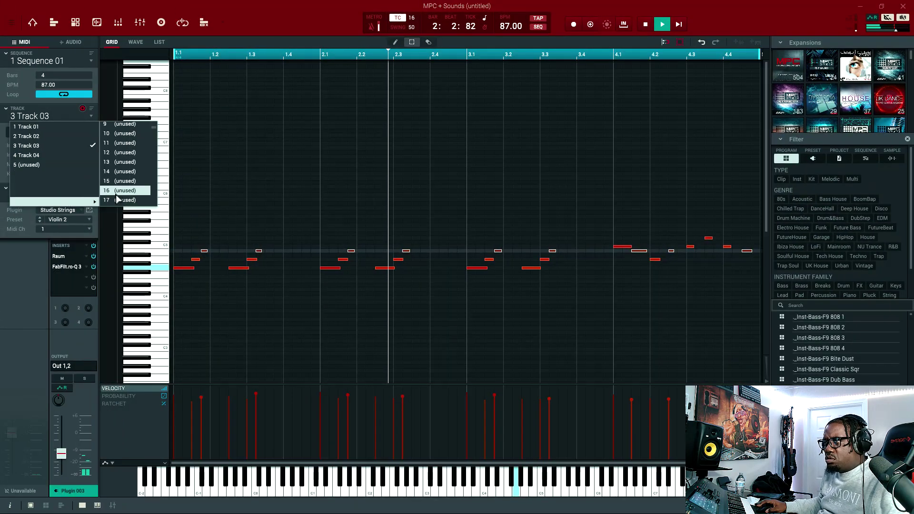
left_click(119, 191)
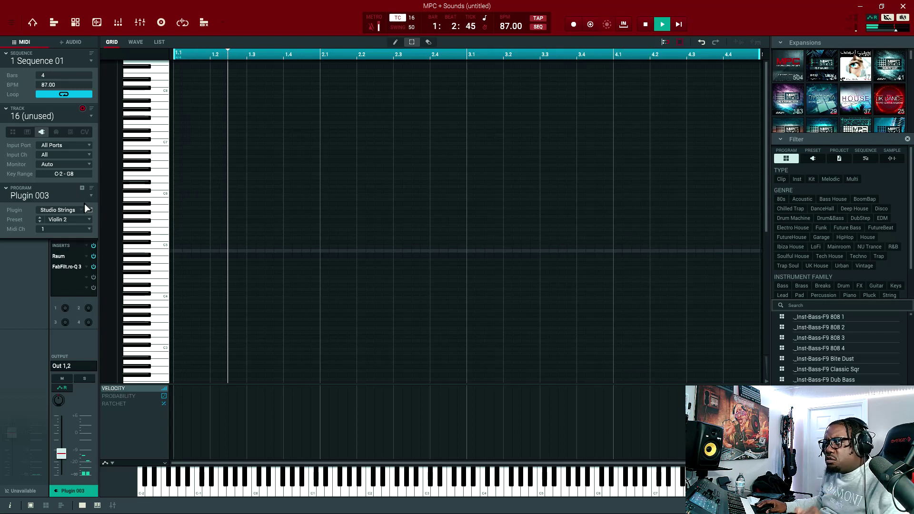
left_click(84, 188)
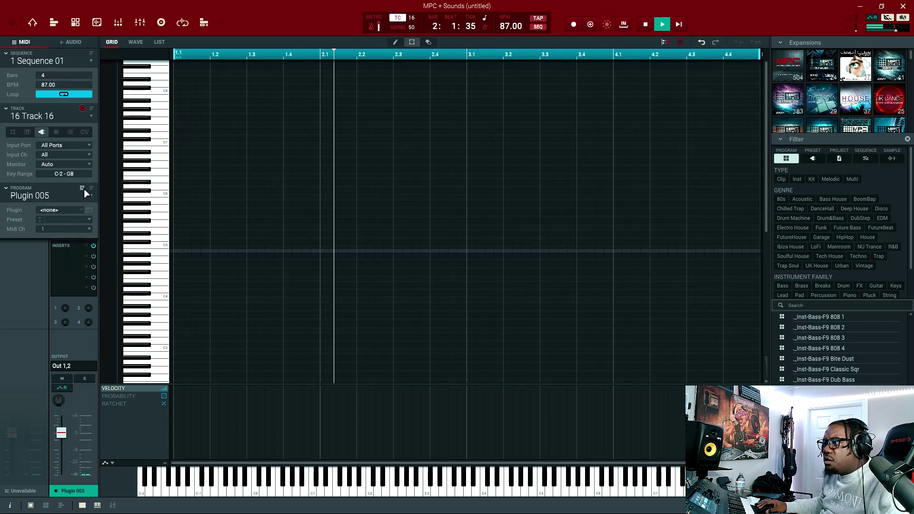
Load AIR's DrumSynth:Multi drum plugin into Plugin 005, select its Clap channel and close the plugin window
left_click(81, 209)
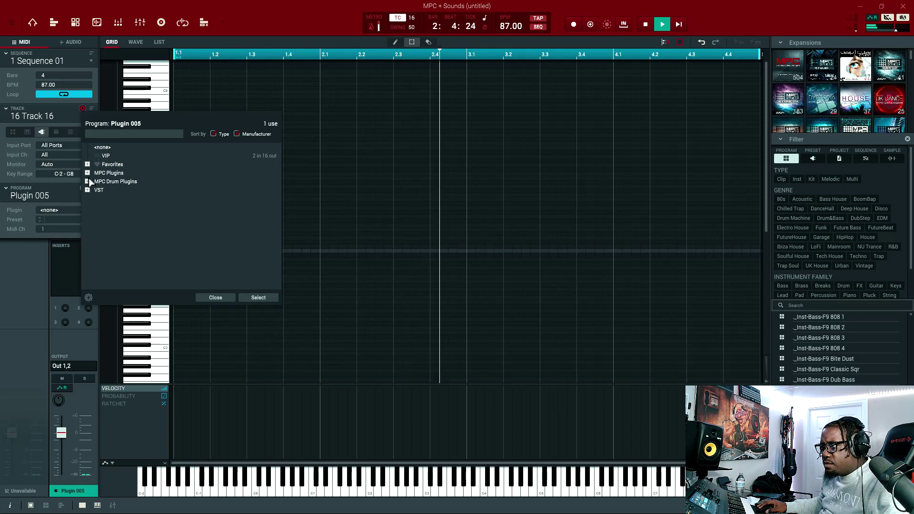
left_click(87, 181)
left_click(95, 190)
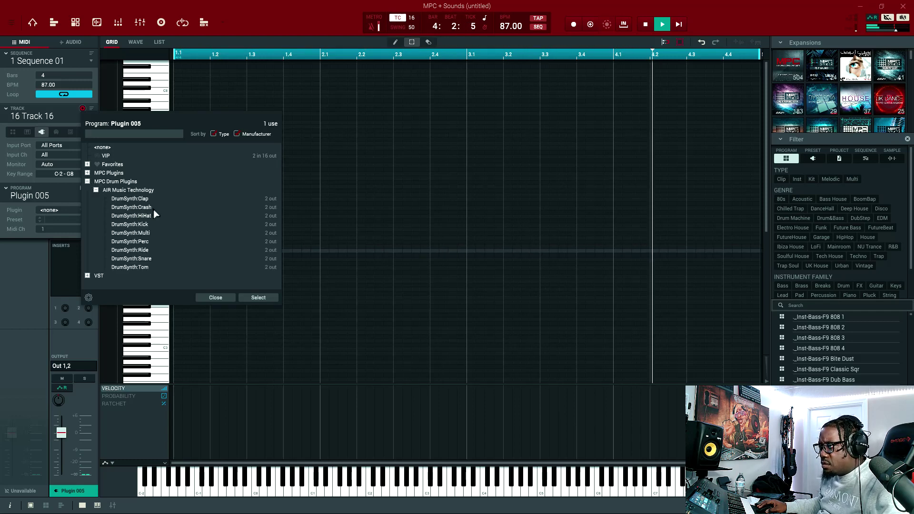
double_click(138, 233)
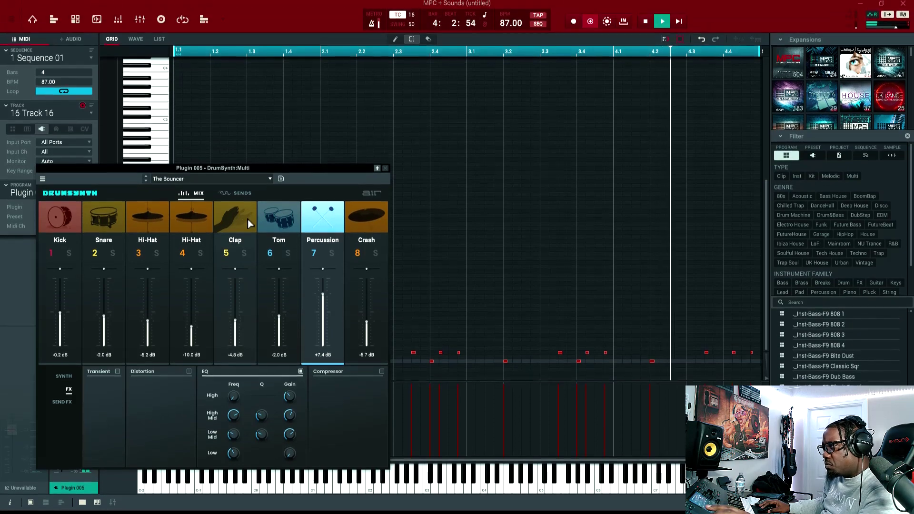
left_click(247, 219)
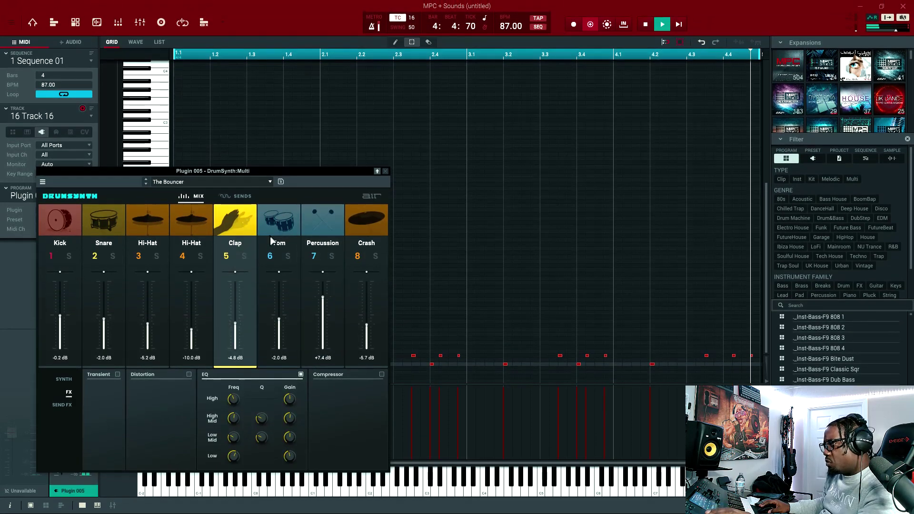
key("Escape")
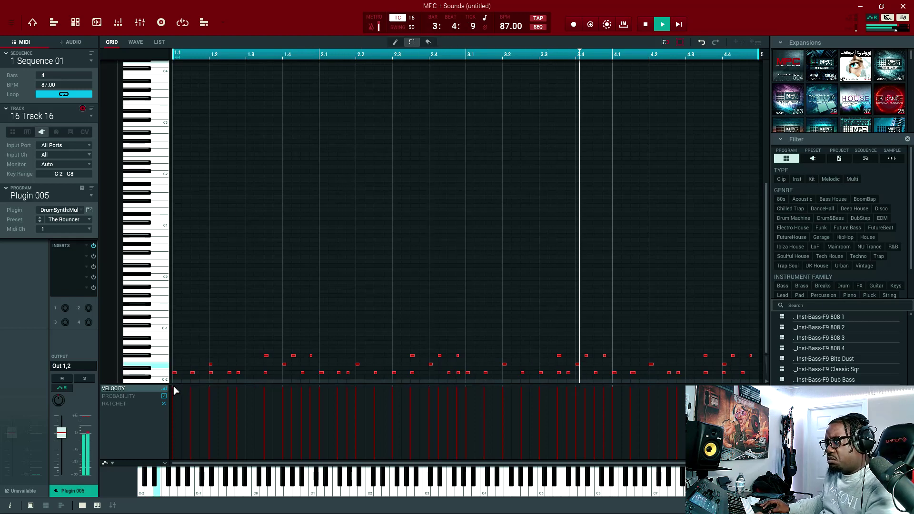
Enlarge the velocity lane below Track 16's note grid and open the list of tracks
left_click_drag(180, 390, 184, 281)
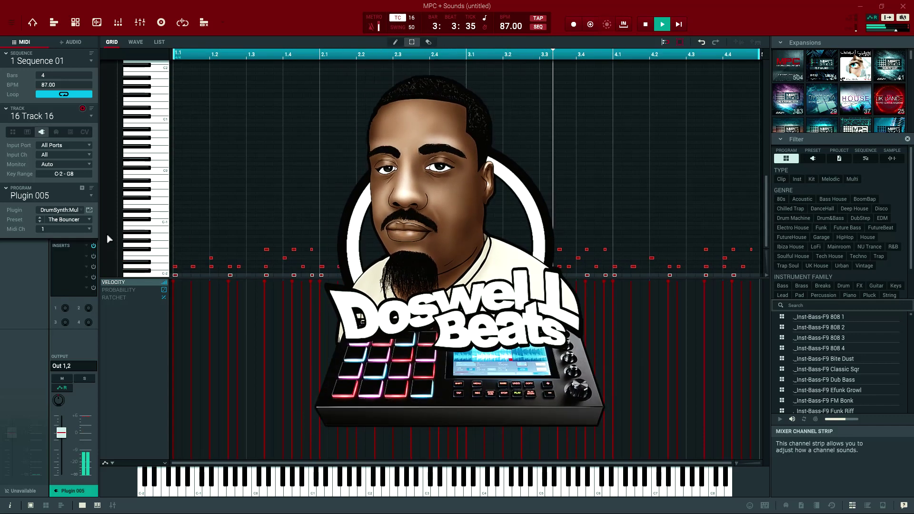
left_click(90, 116)
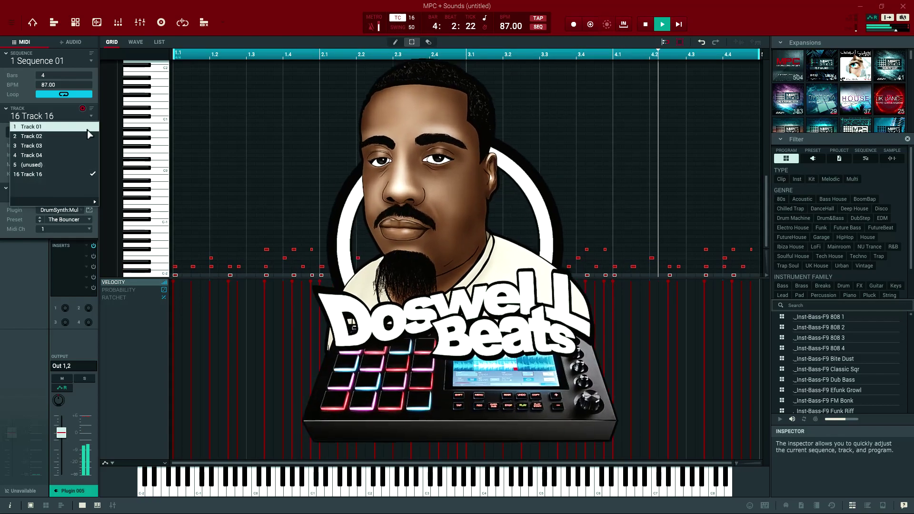